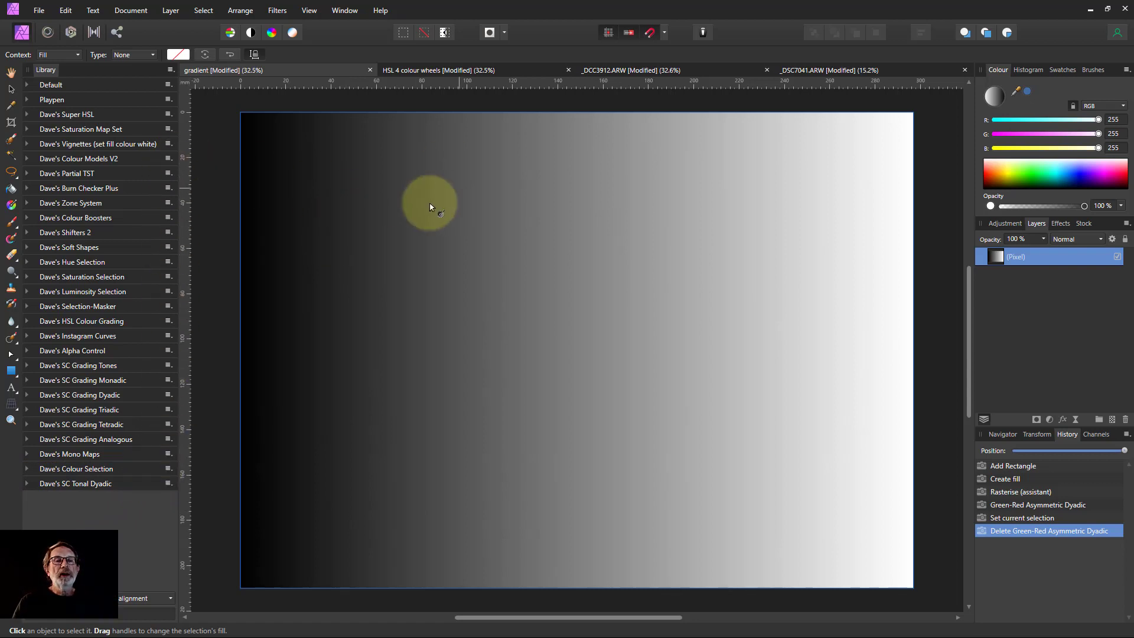
# Expand the SC Tonal Dyadic Library category and browse its Red-Cyan and Cyan-Red macros
pyautogui.click(170, 69)
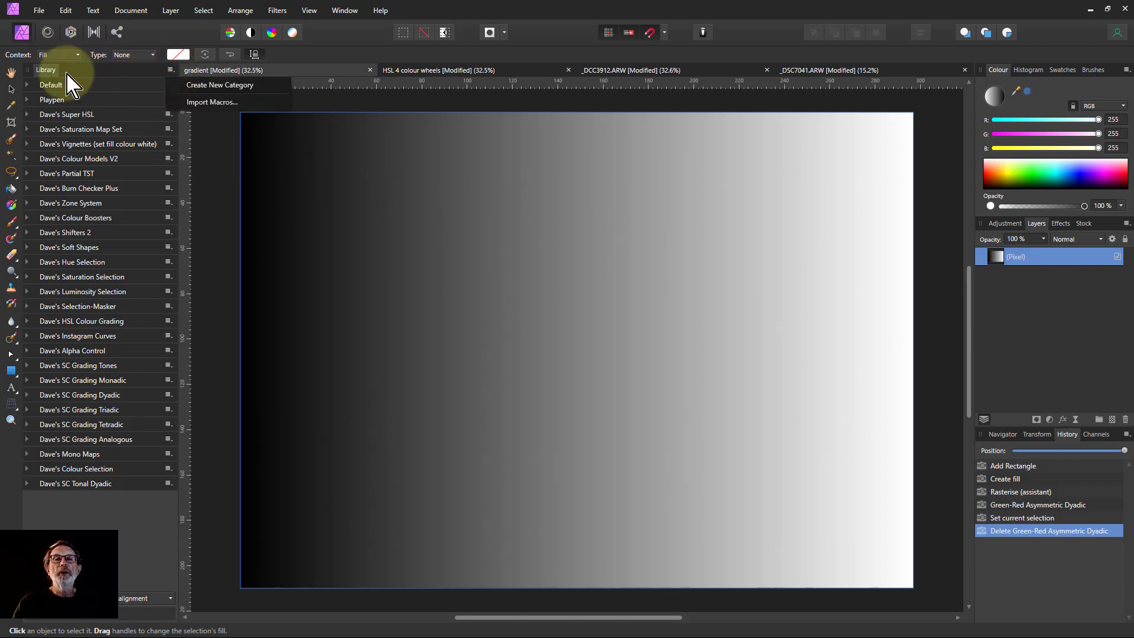
pyautogui.click(27, 484)
pyautogui.scroll(-7, 127, 393)
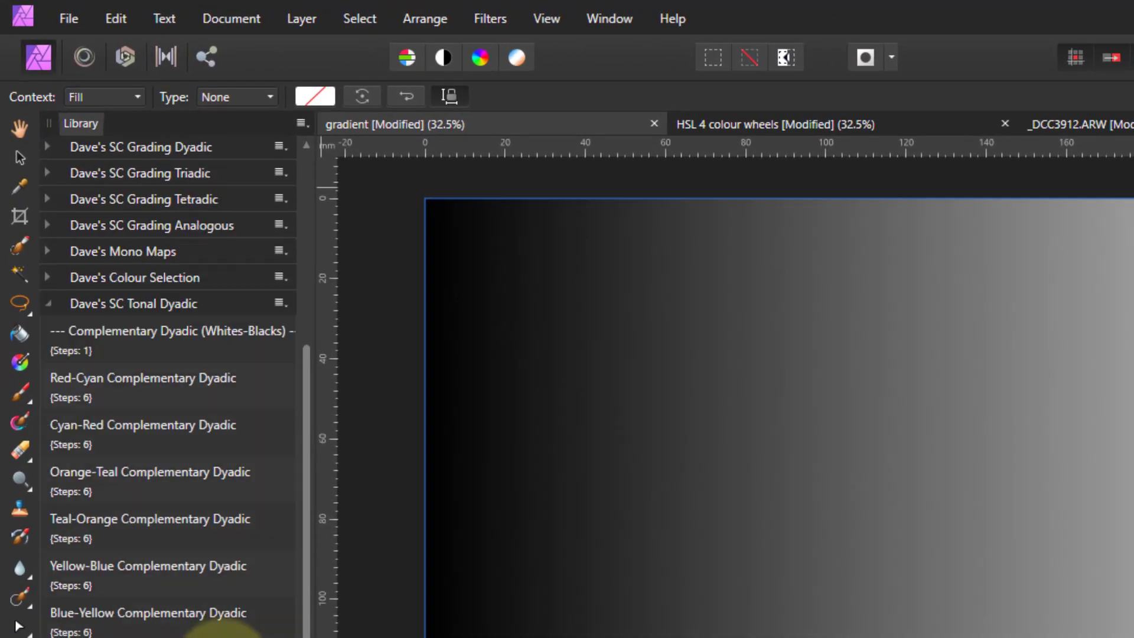
pyautogui.scroll(-1, 222, 577)
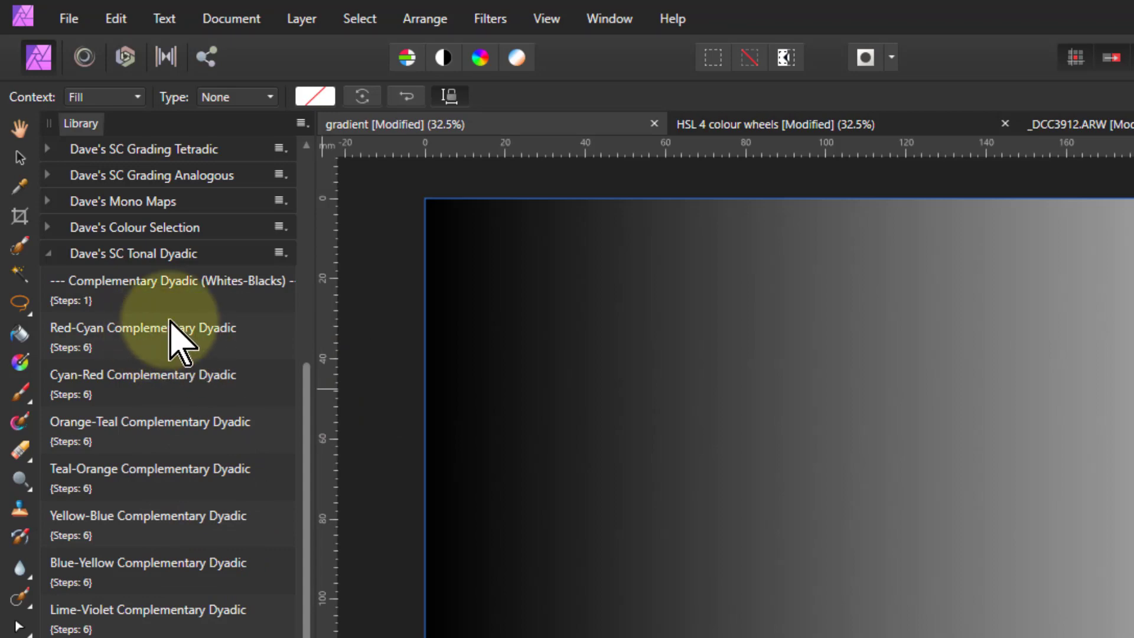
# Preview Red-Cyan Complementary Dyadic in Soft light at 25% opacity, then swap to Cyan-Red
pyautogui.click(94, 336)
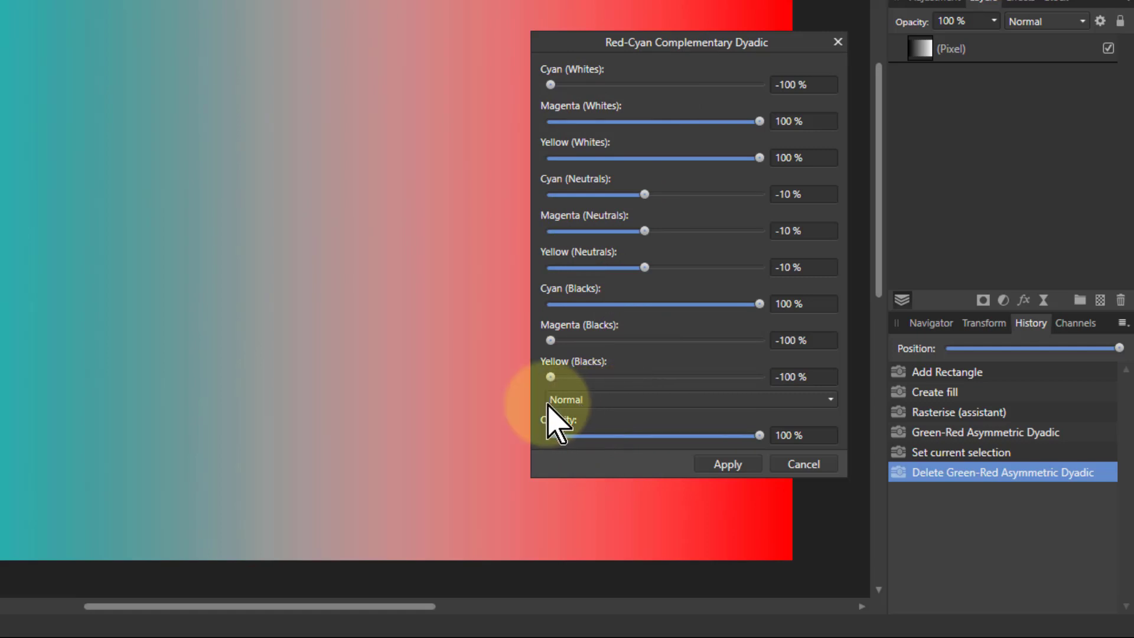
pyautogui.click(684, 400)
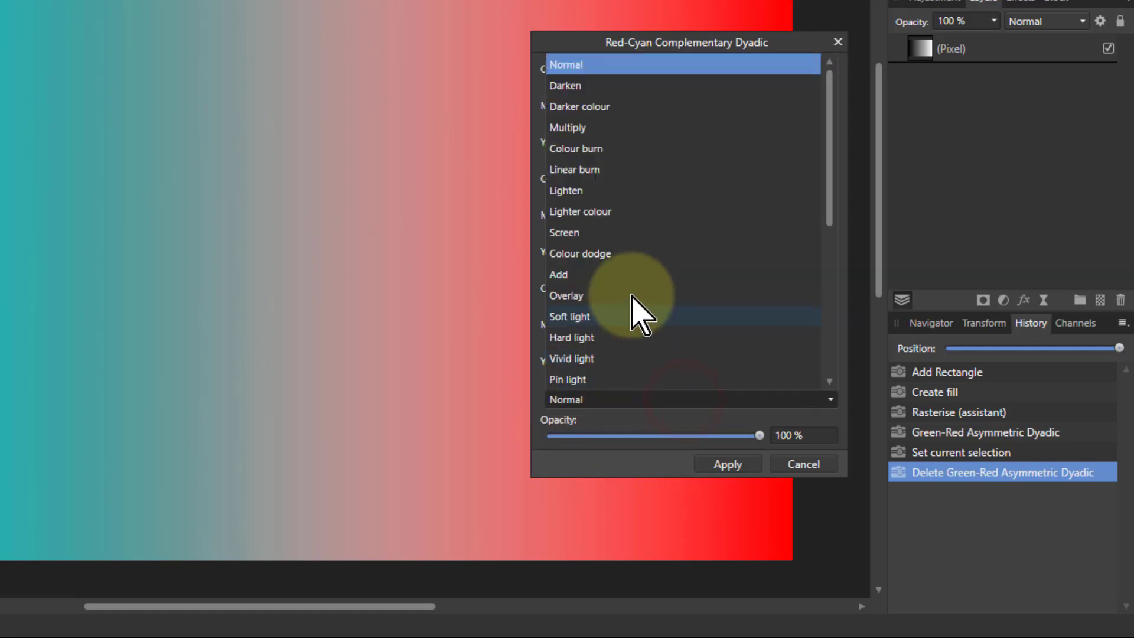
pyautogui.click(570, 315)
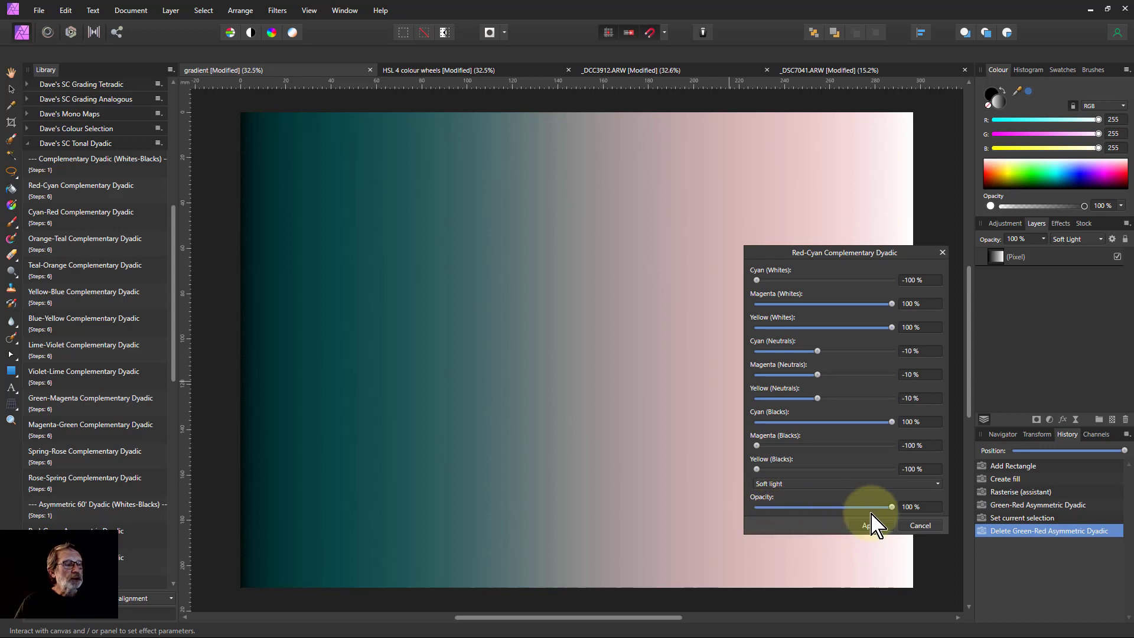
pyautogui.moveTo(887, 506); pyautogui.dragTo(789, 508)
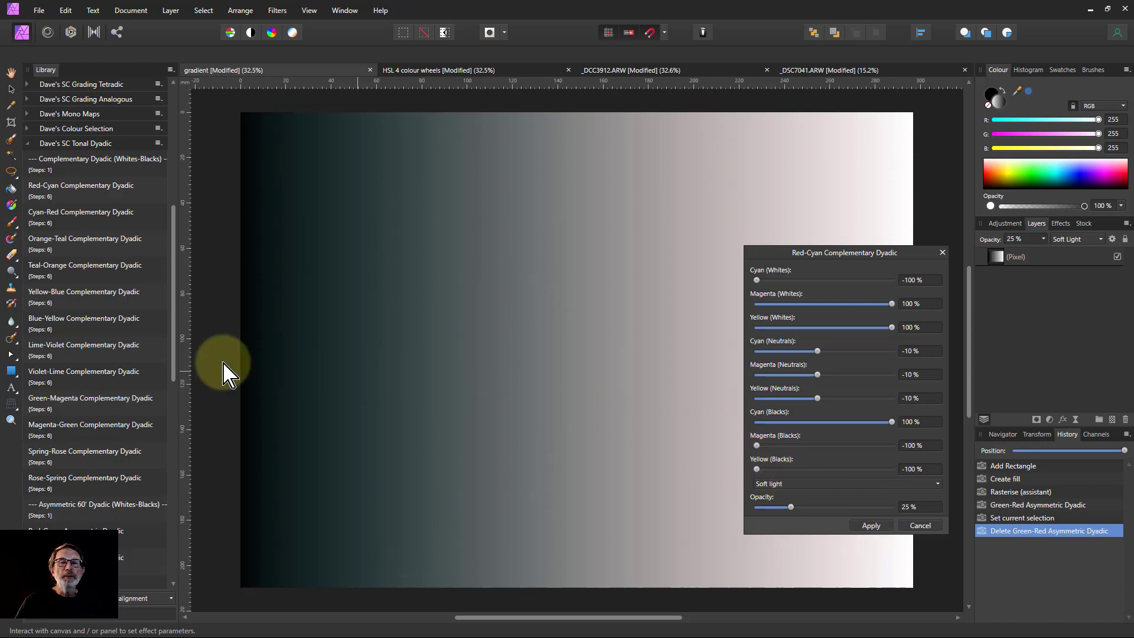
pyautogui.click(71, 225)
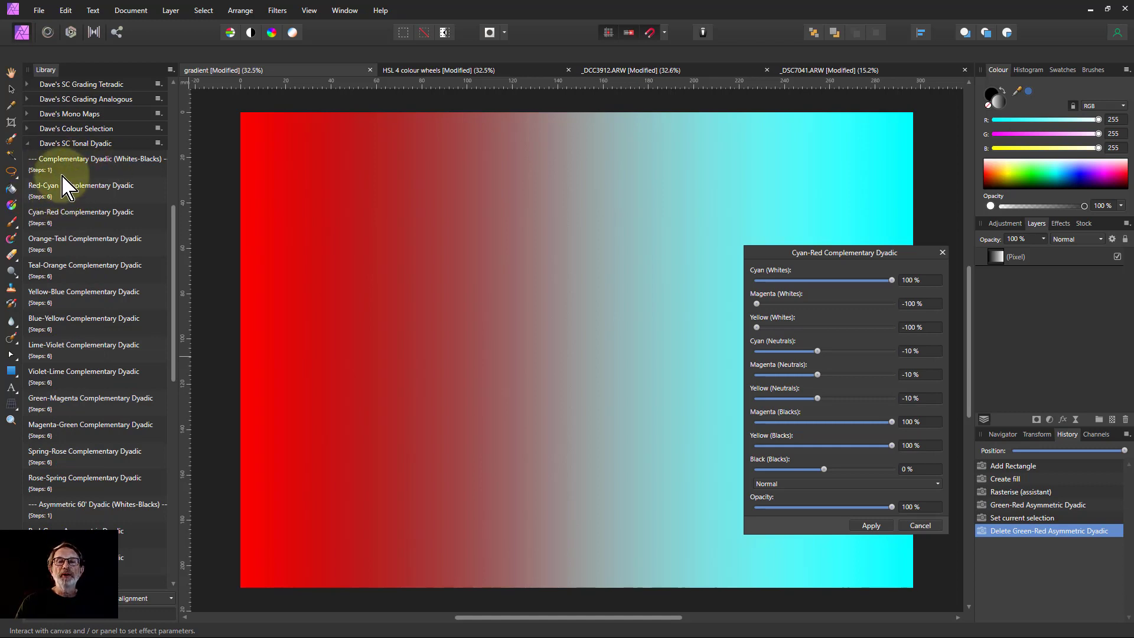
# Cancel the Cyan-Red Complementary Dyadic macro, leaving the gradient unadjusted
pyautogui.scroll(-3, 89, 322)
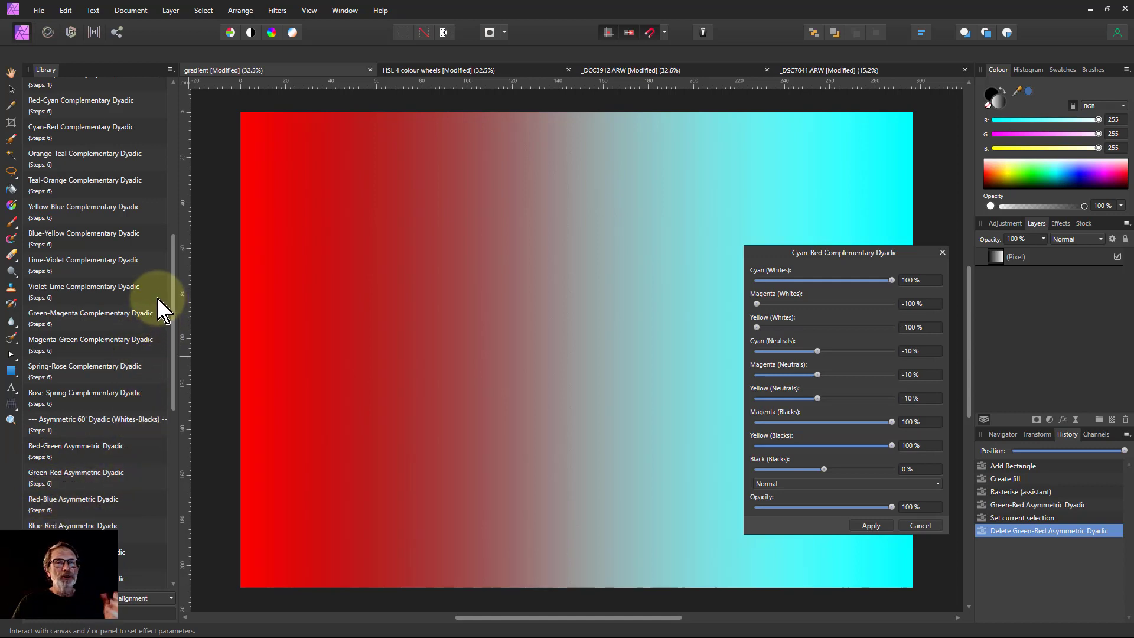
pyautogui.scroll(3, 158, 305)
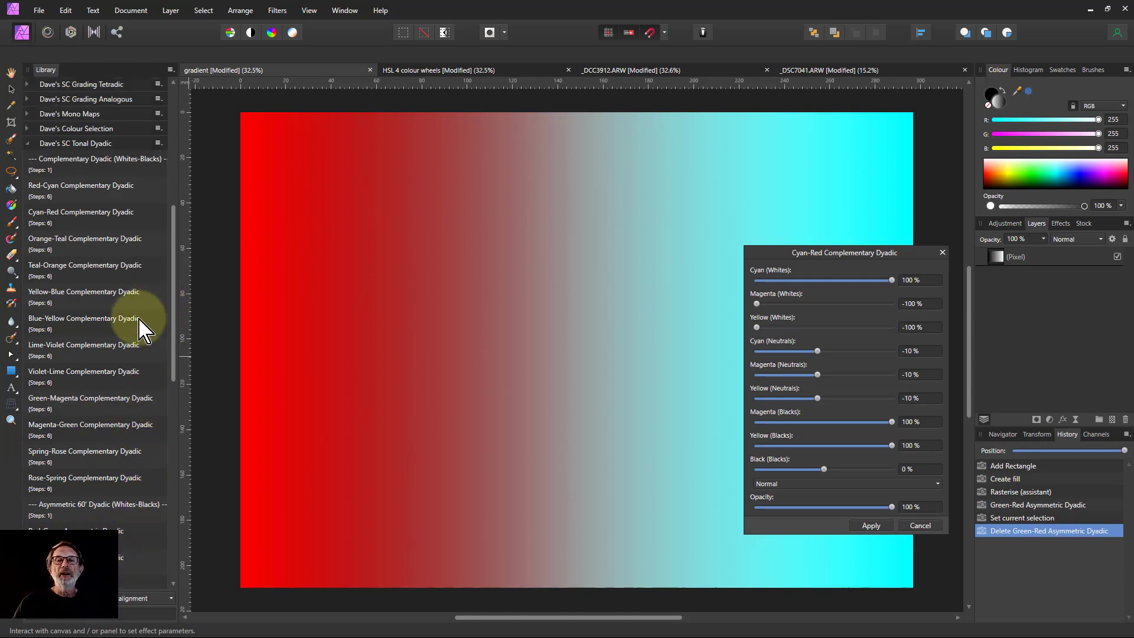
pyautogui.click(919, 525)
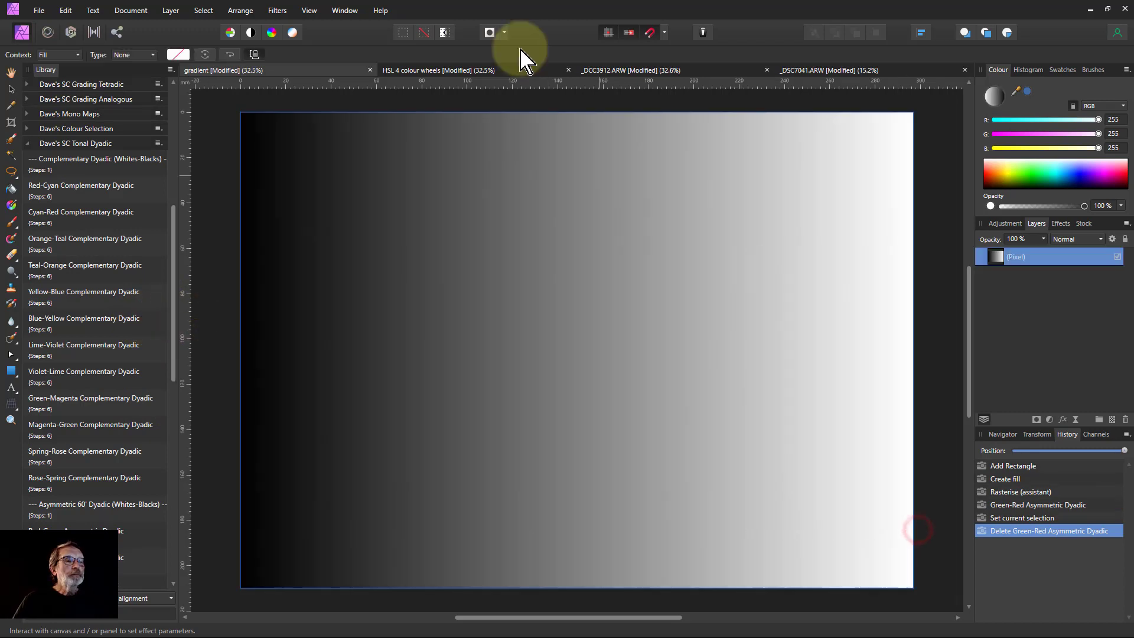
# Preview Red-Cyan, Cyan-Red and Orange-Teal dyadics on HSL 4 colour wheels, then view _DSC3912.ARW
pyautogui.click(473, 72)
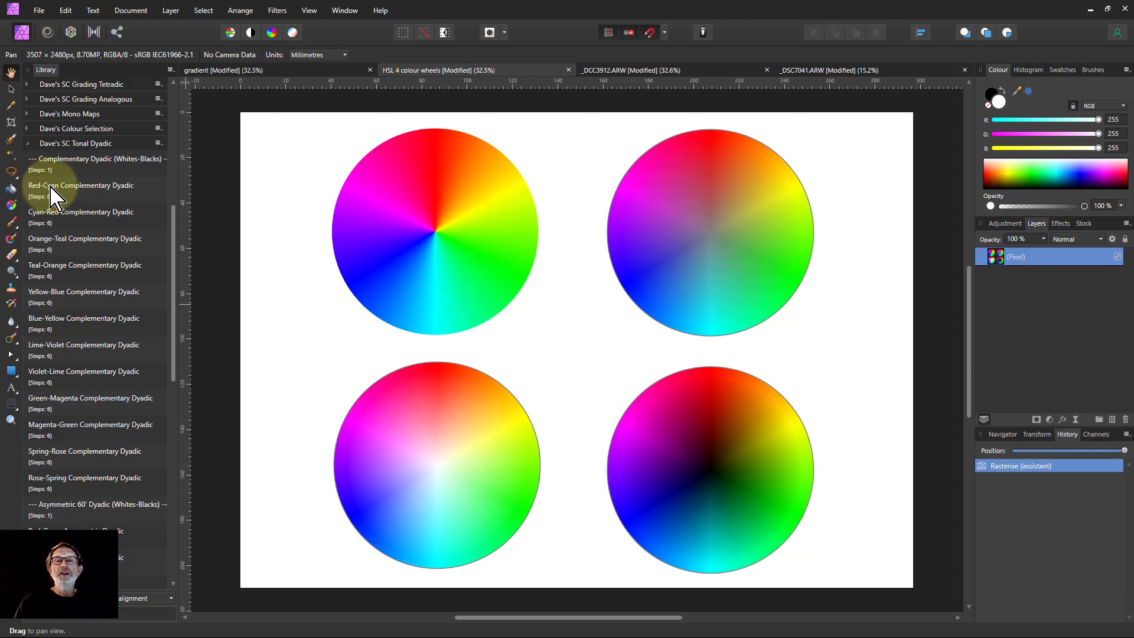
pyautogui.click(113, 198)
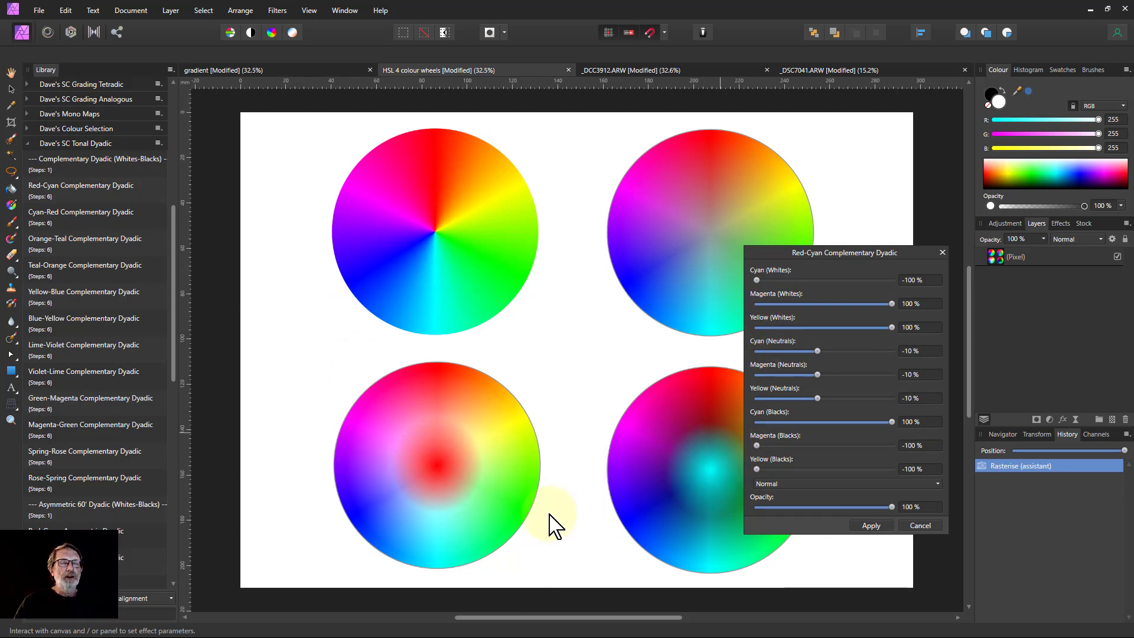
pyautogui.click(65, 218)
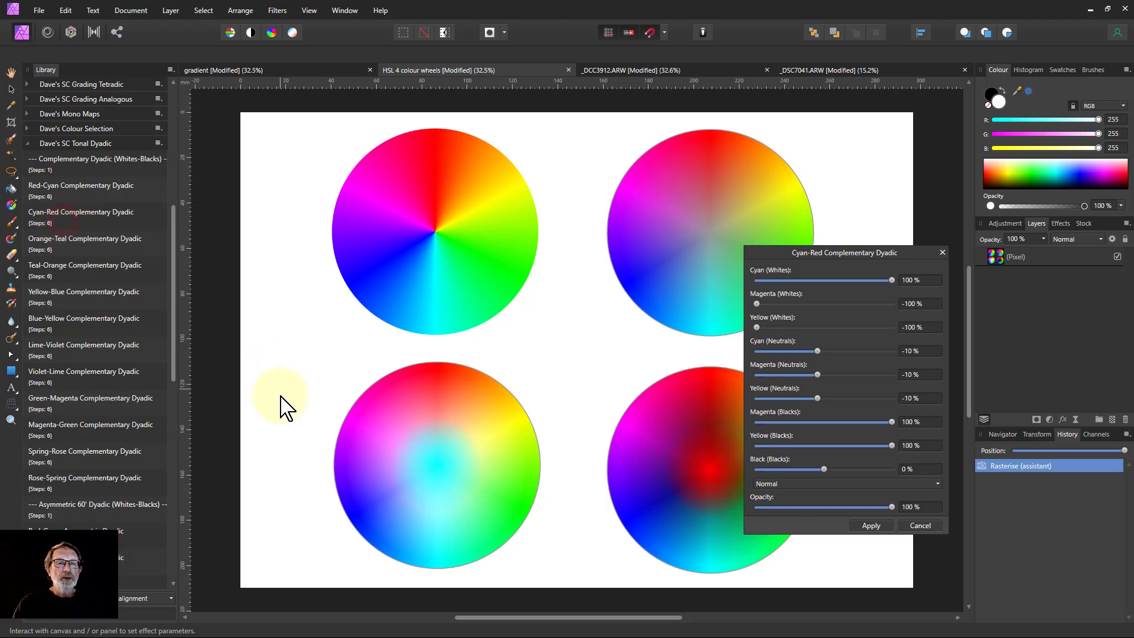
pyautogui.click(83, 239)
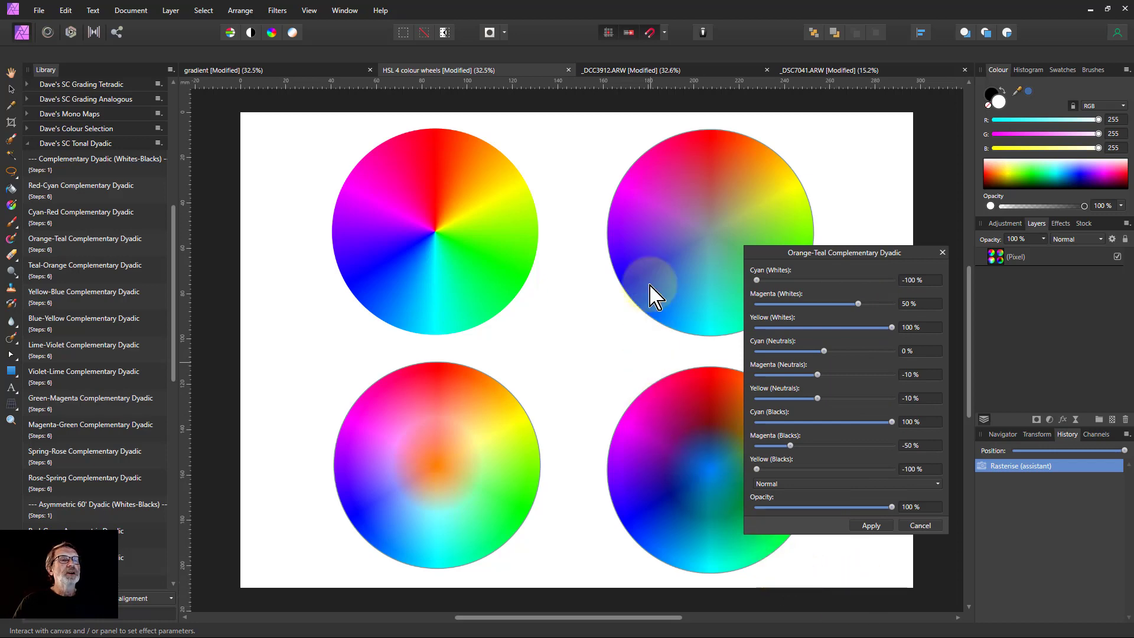
pyautogui.click(648, 72)
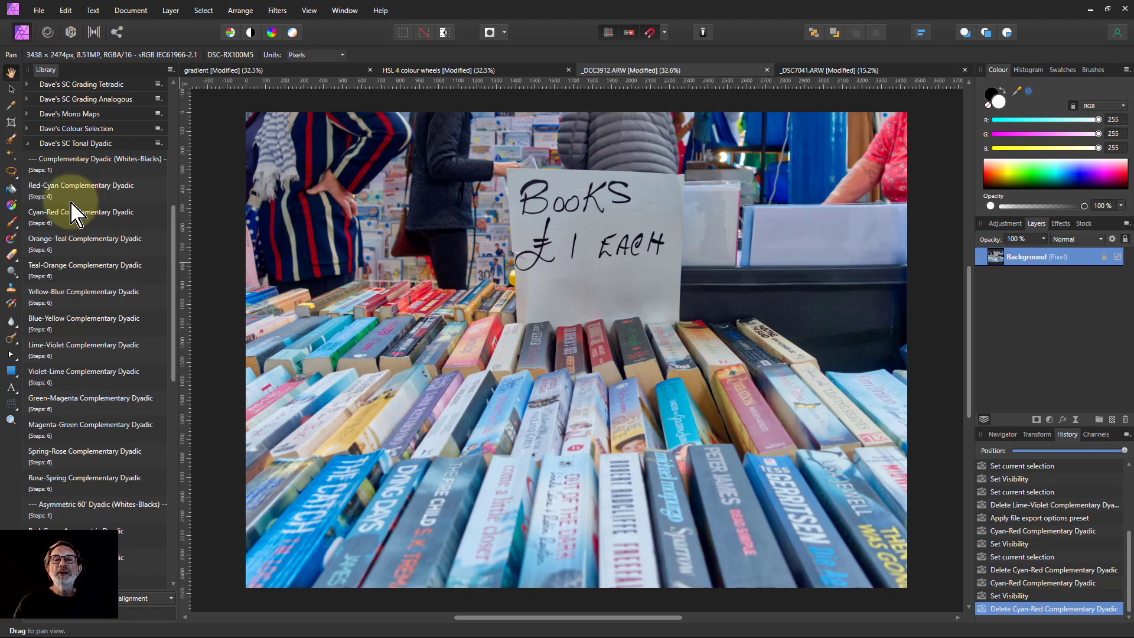
# Run Cyan-Red Complementary Dyadic on the book stall photo, trying Overlay before settling on Soft light
pyautogui.click(60, 218)
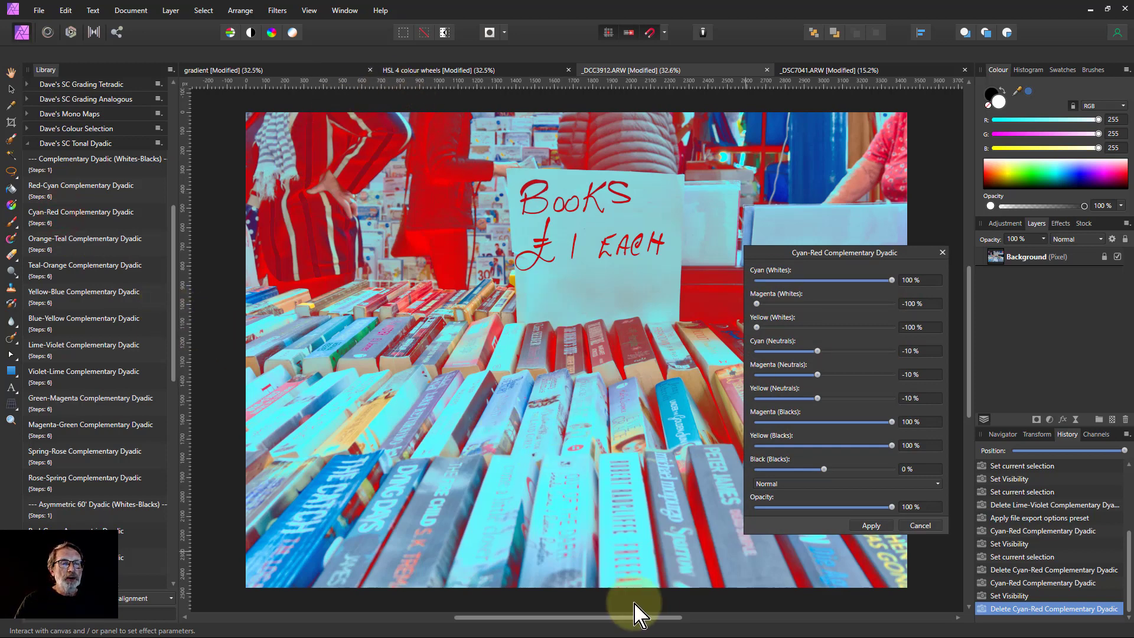
pyautogui.click(825, 484)
pyautogui.scroll(-1, 820, 472)
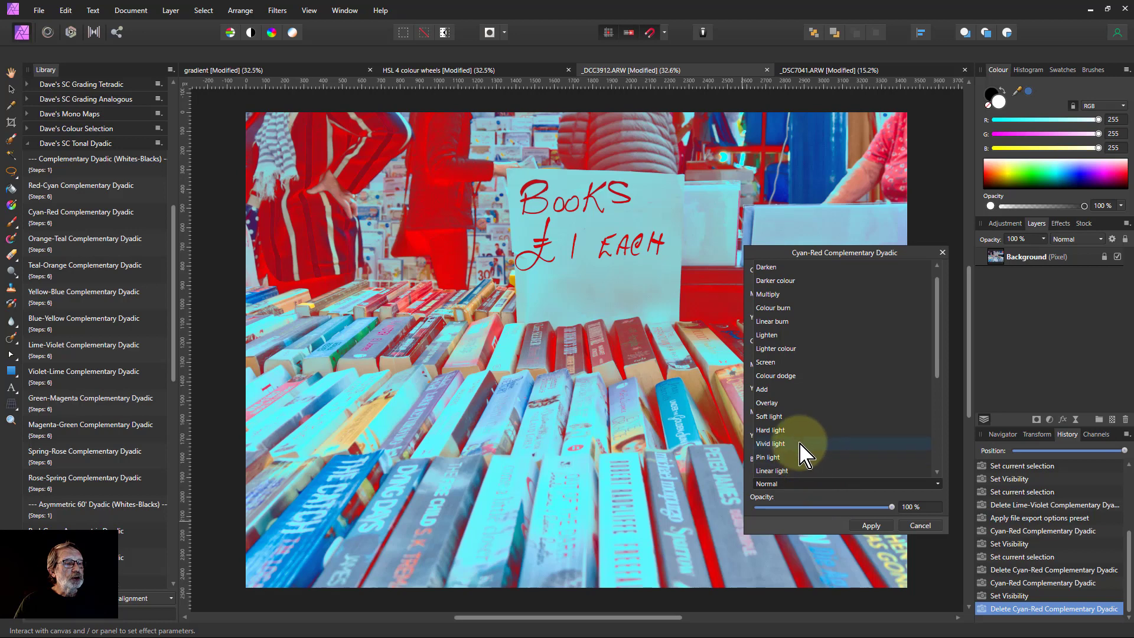
pyautogui.click(793, 404)
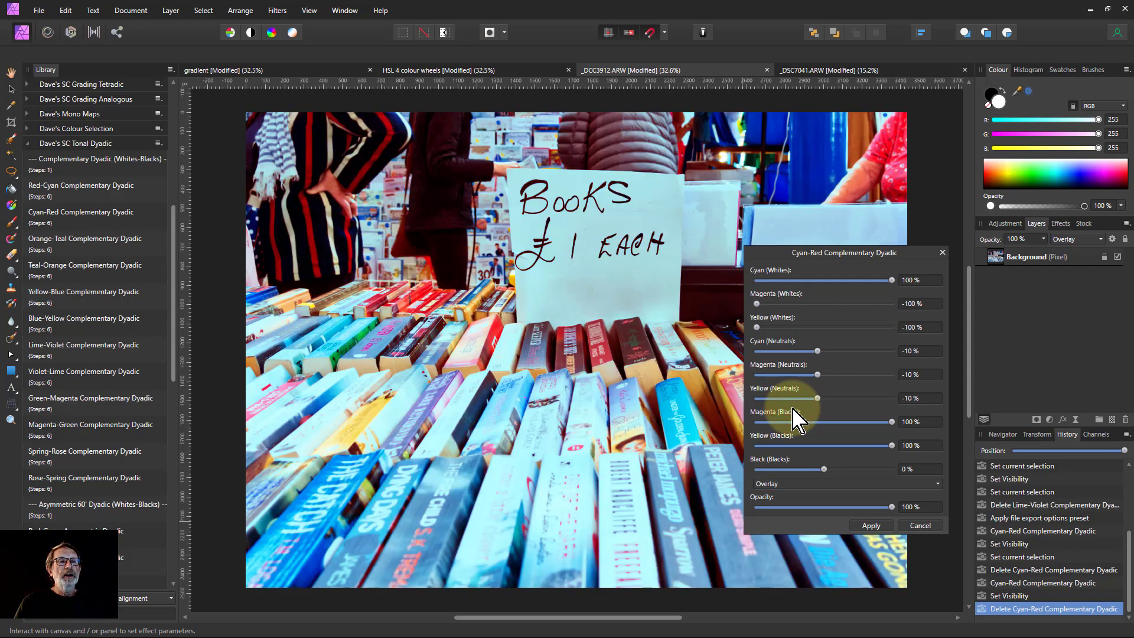
pyautogui.click(825, 481)
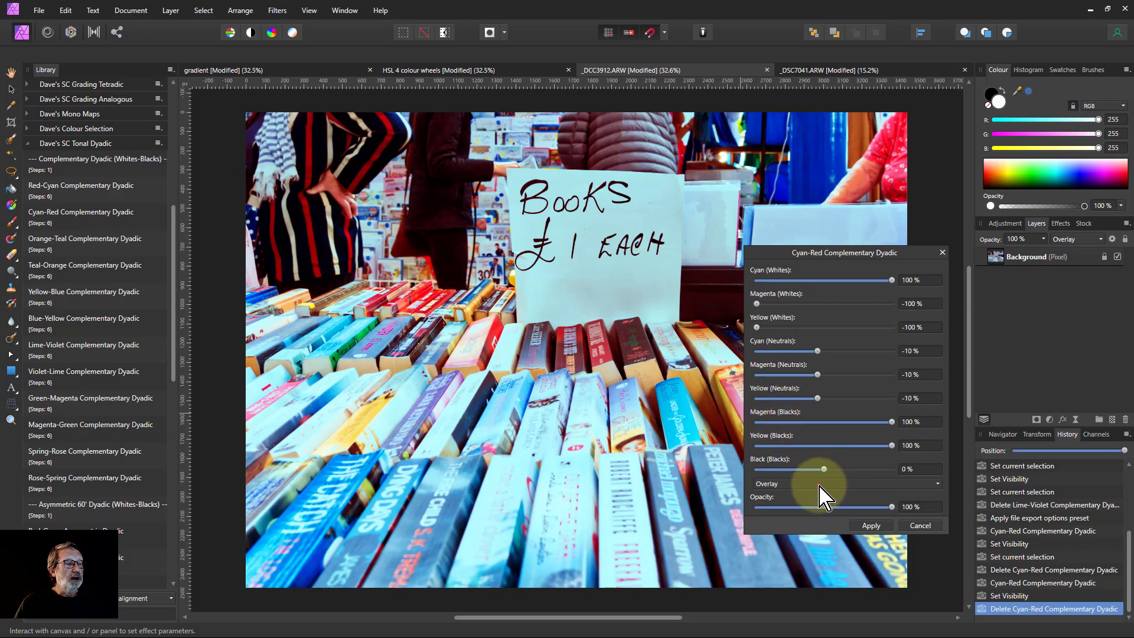
pyautogui.scroll(-1, 803, 461)
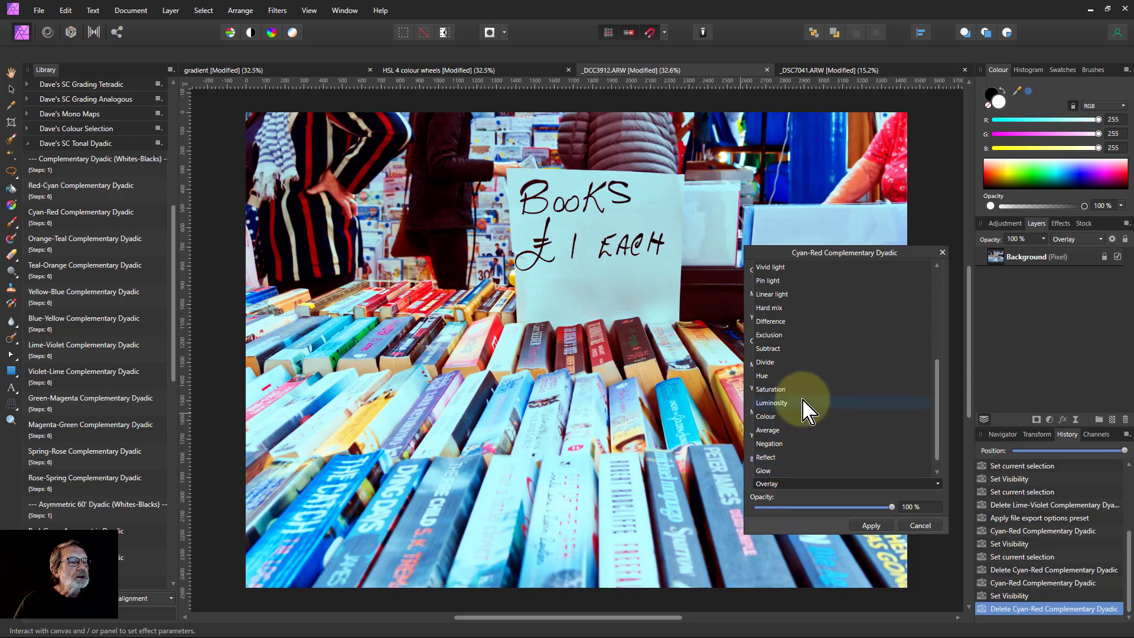
pyautogui.scroll(2, 804, 374)
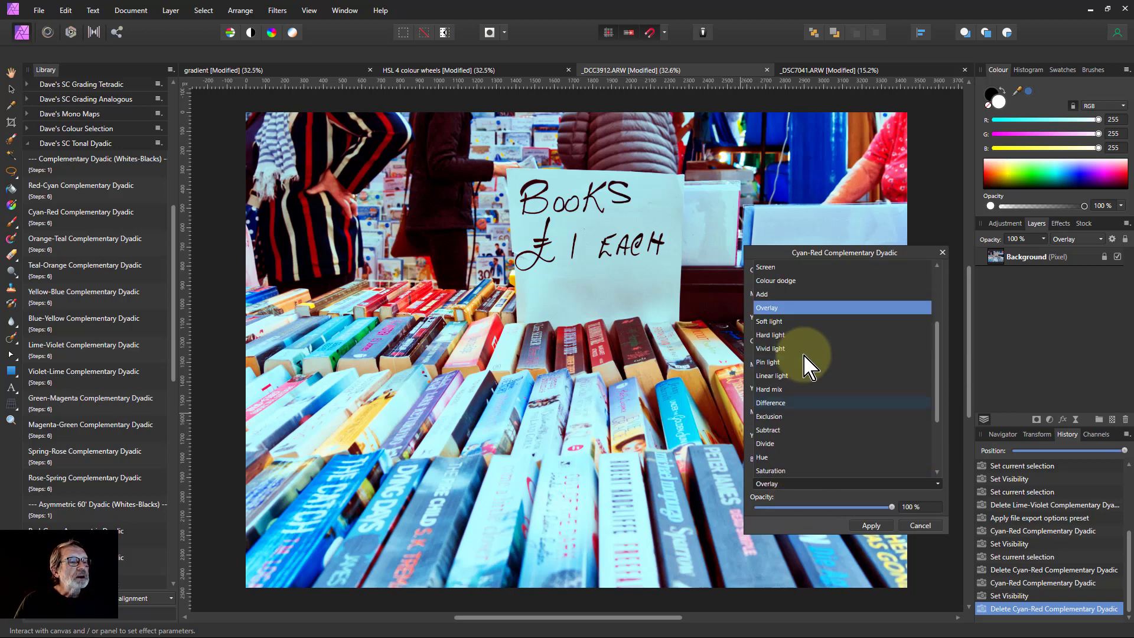
pyautogui.click(796, 321)
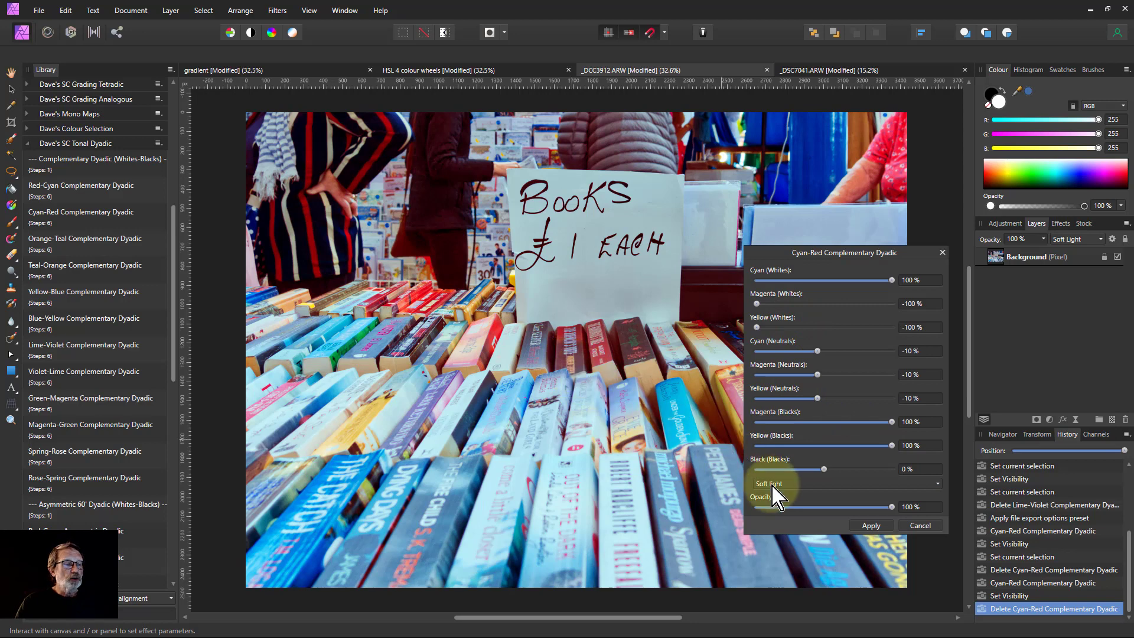
# Lower the effect's opacity to 84% and apply it as a layer
pyautogui.click(891, 506)
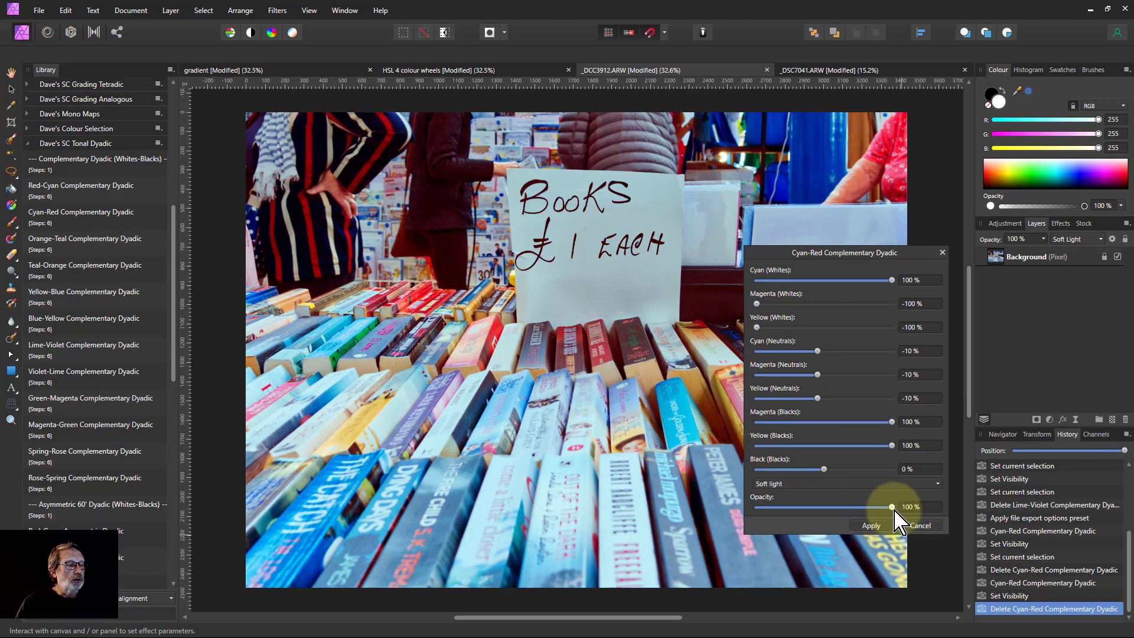
pyautogui.moveTo(892, 507); pyautogui.dragTo(800, 524)
pyautogui.click(870, 508)
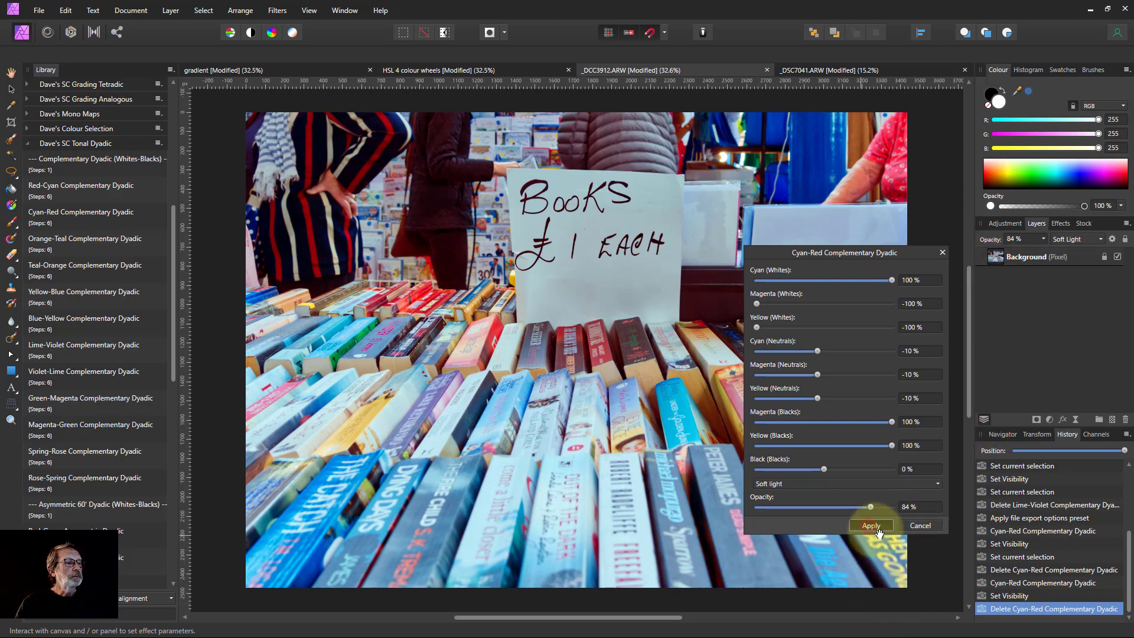
pyautogui.click(870, 527)
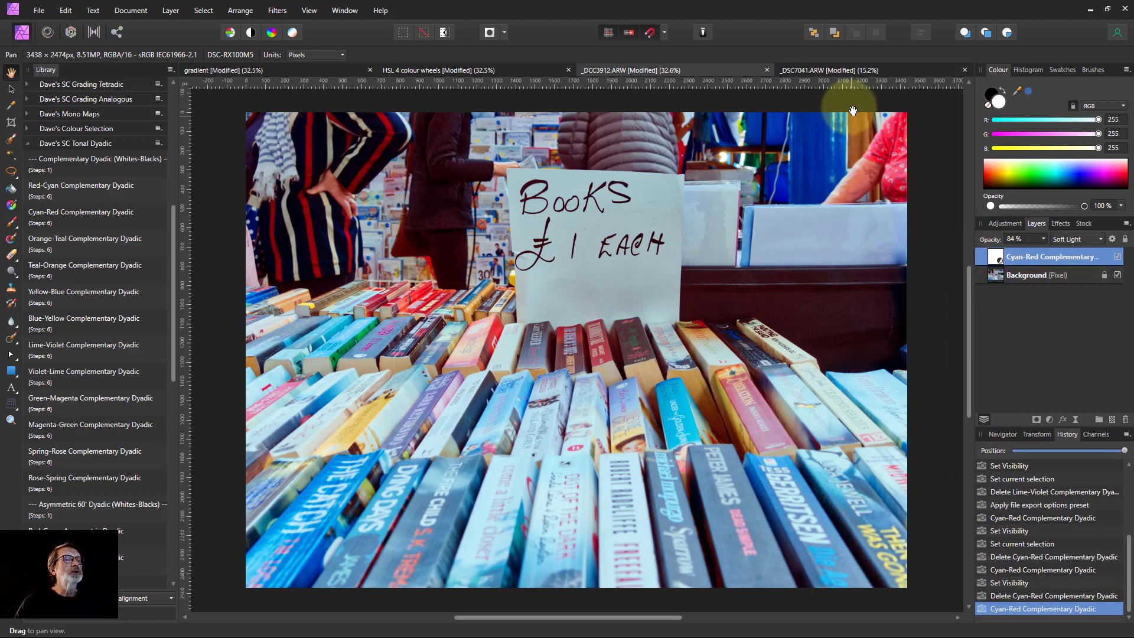
# On _DSC7041.ARW, apply Orange-Teal Complementary Dyadic as a Soft light layer
pyautogui.click(827, 71)
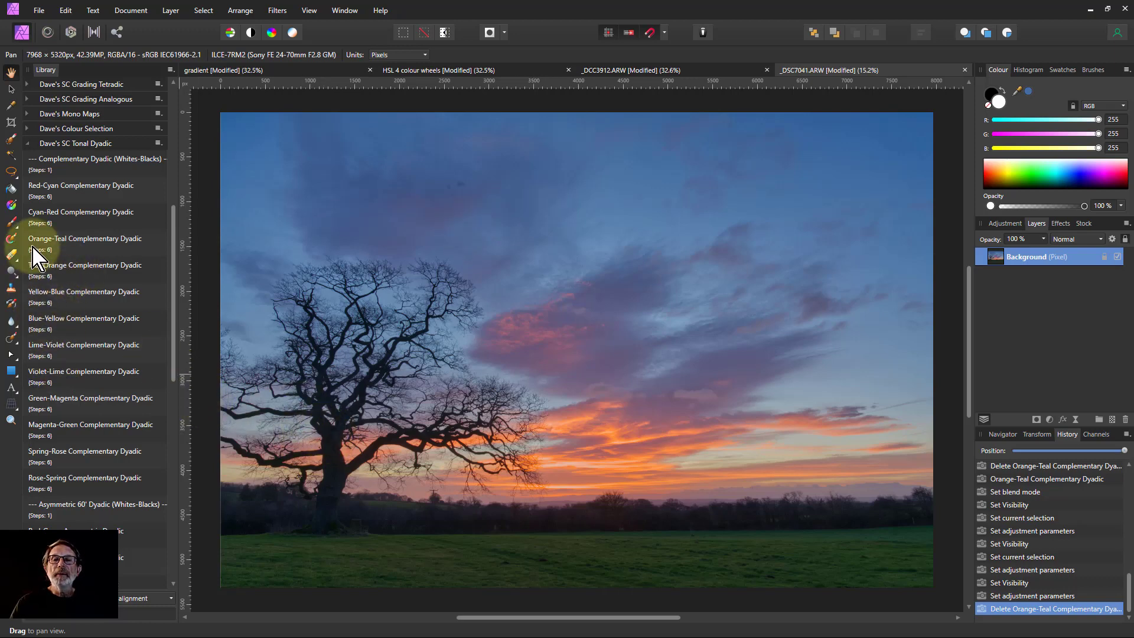
pyautogui.click(65, 243)
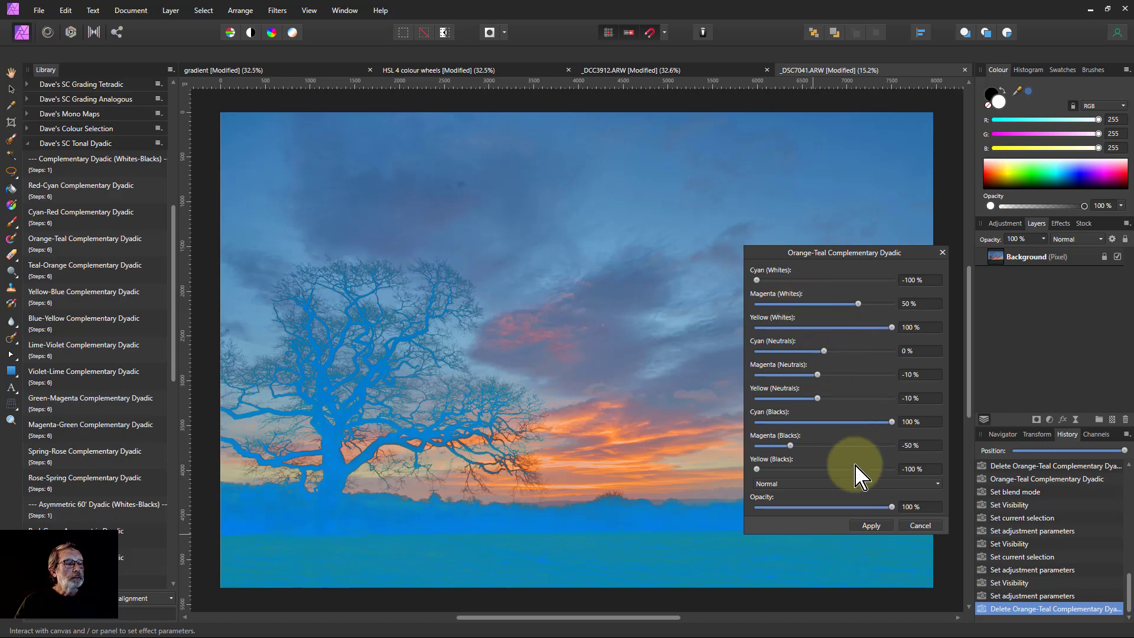
pyautogui.click(833, 484)
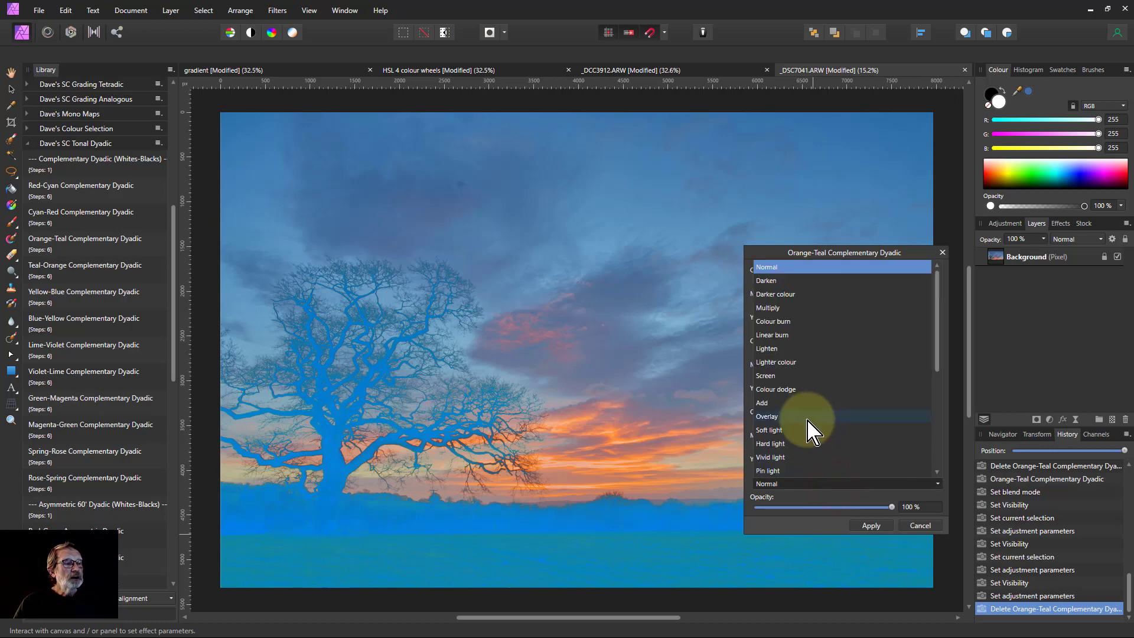
pyautogui.scroll(-1, 798, 421)
pyautogui.click(792, 389)
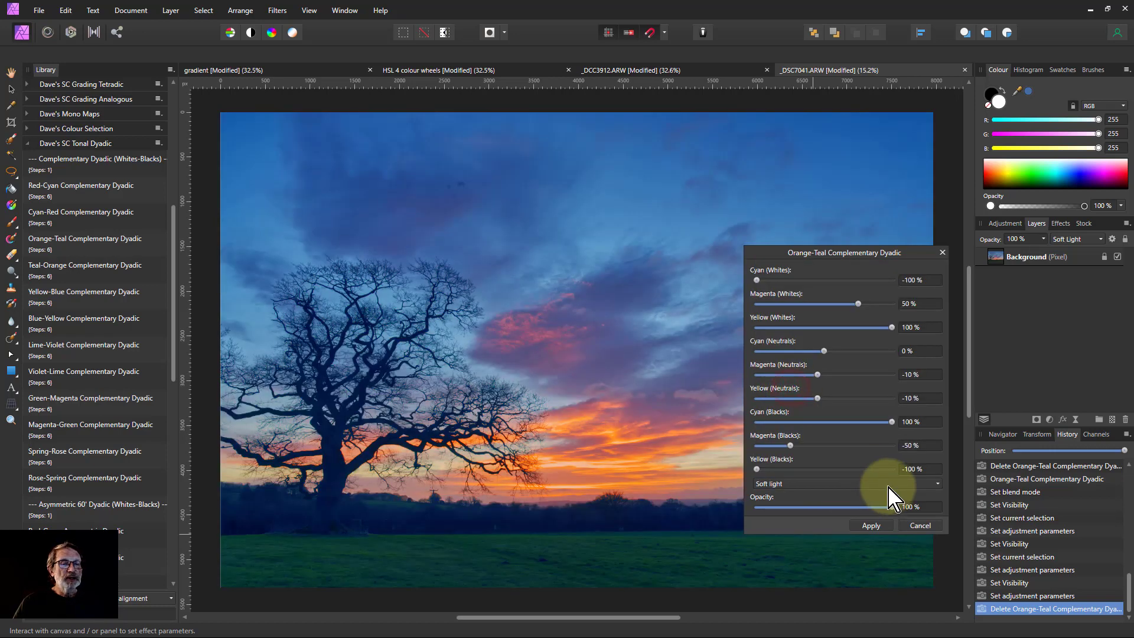
pyautogui.click(871, 525)
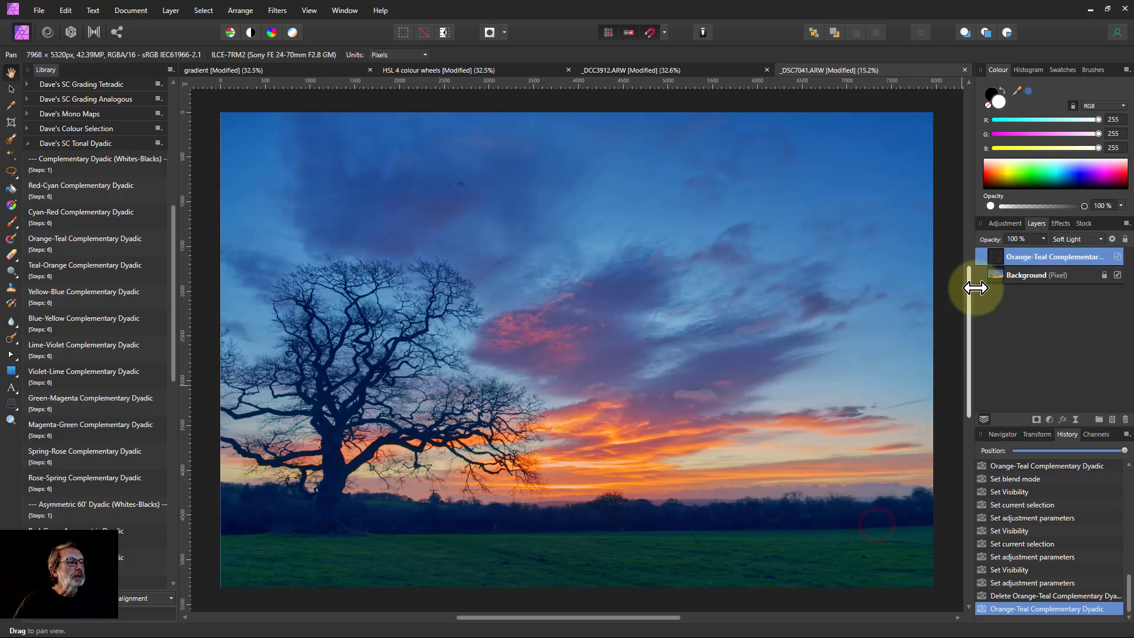
# In the layer's Selective Colour, set Reds Cyan to -100% and Yellow to 100%
pyautogui.doubleClick(997, 258)
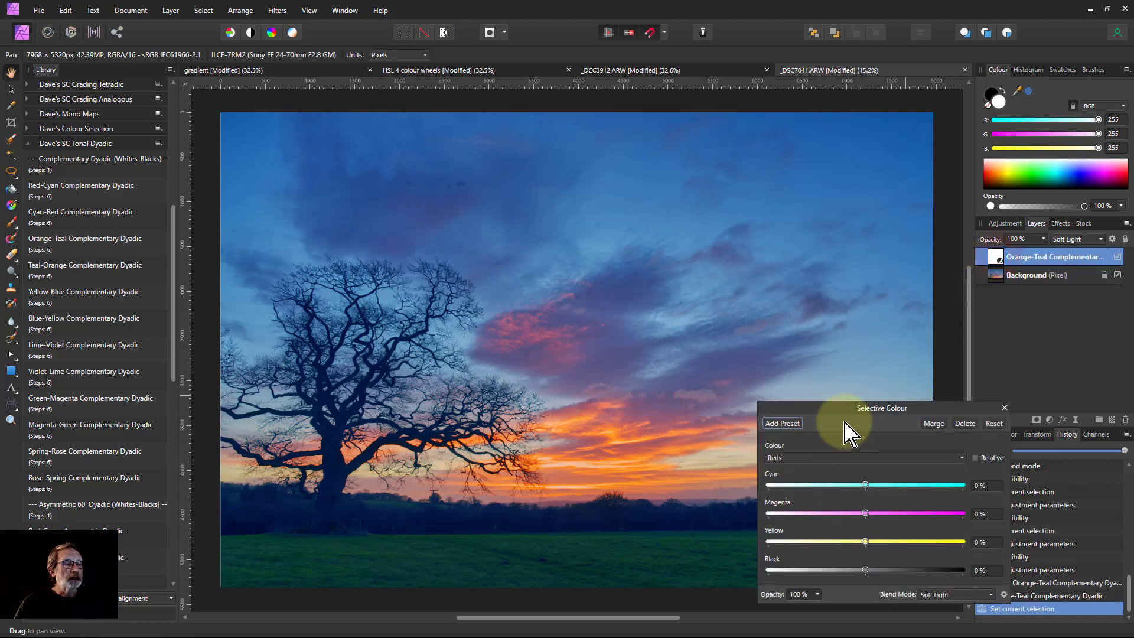
pyautogui.moveTo(835, 407); pyautogui.dragTo(835, 387)
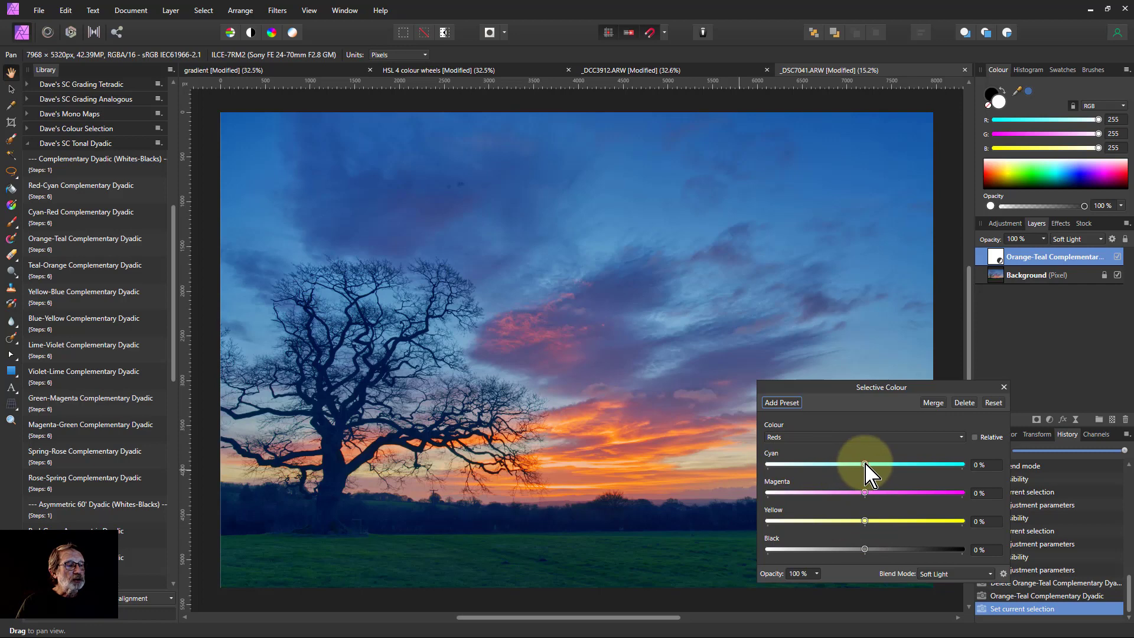
pyautogui.moveTo(865, 465); pyautogui.dragTo(744, 467)
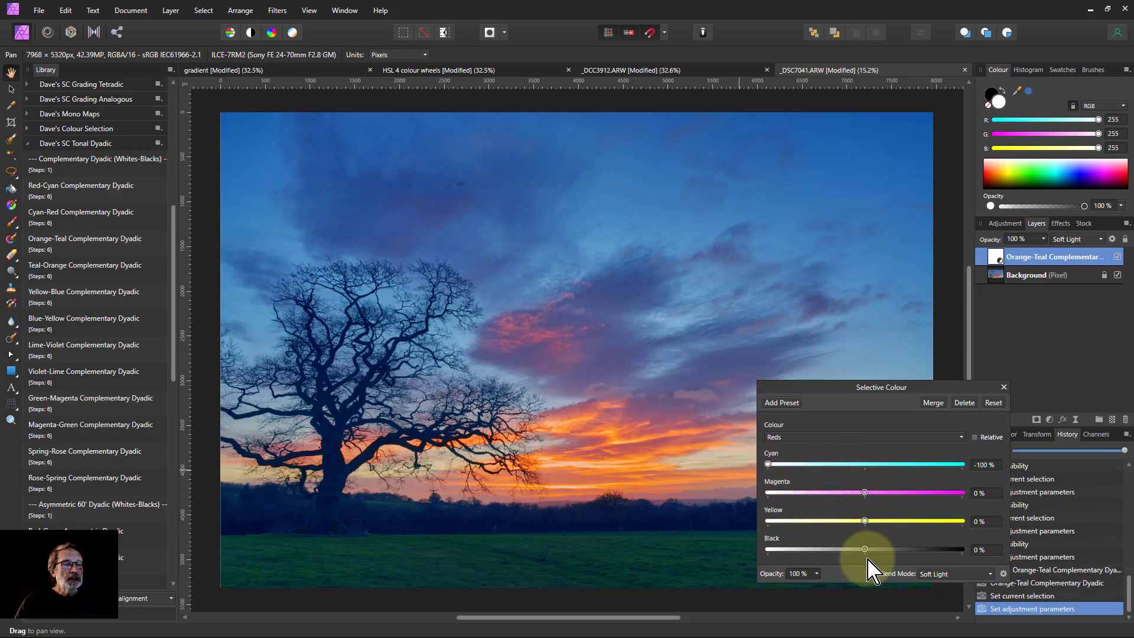
pyautogui.moveTo(865, 520); pyautogui.dragTo(962, 521)
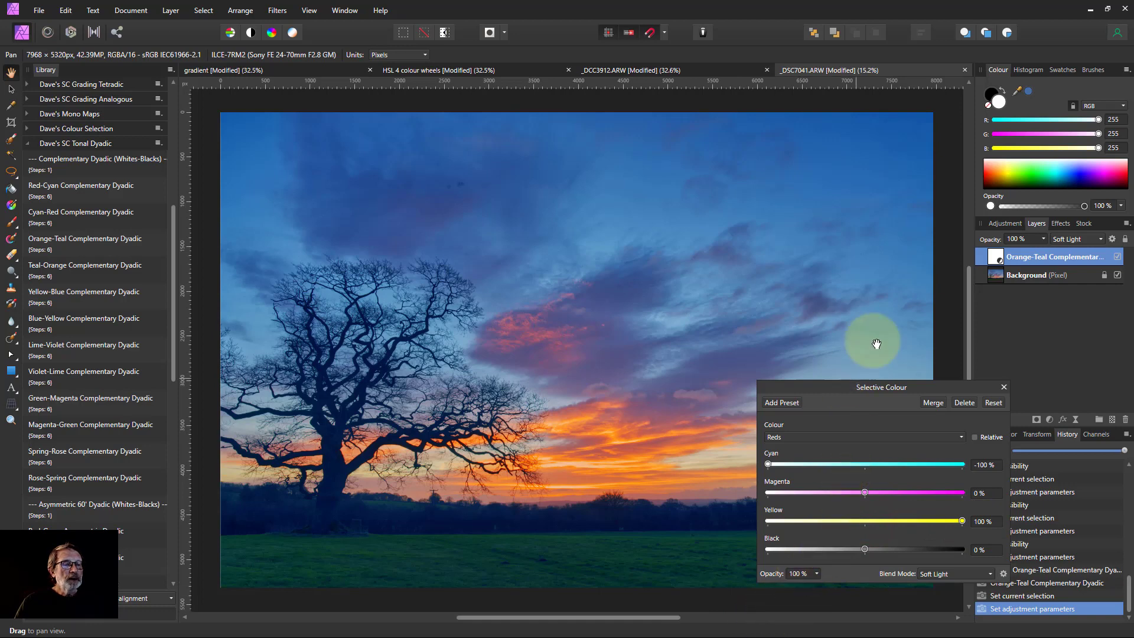
pyautogui.click(1118, 258)
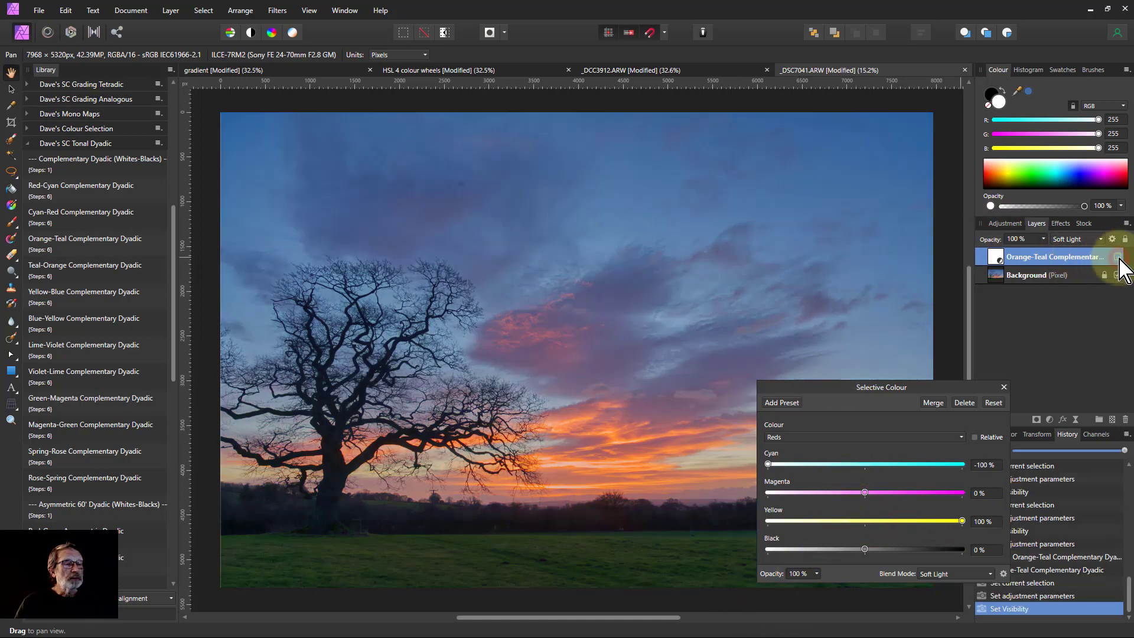
# Add 100% Black to the Blues and Cyans ranges
pyautogui.click(849, 437)
pyautogui.click(788, 505)
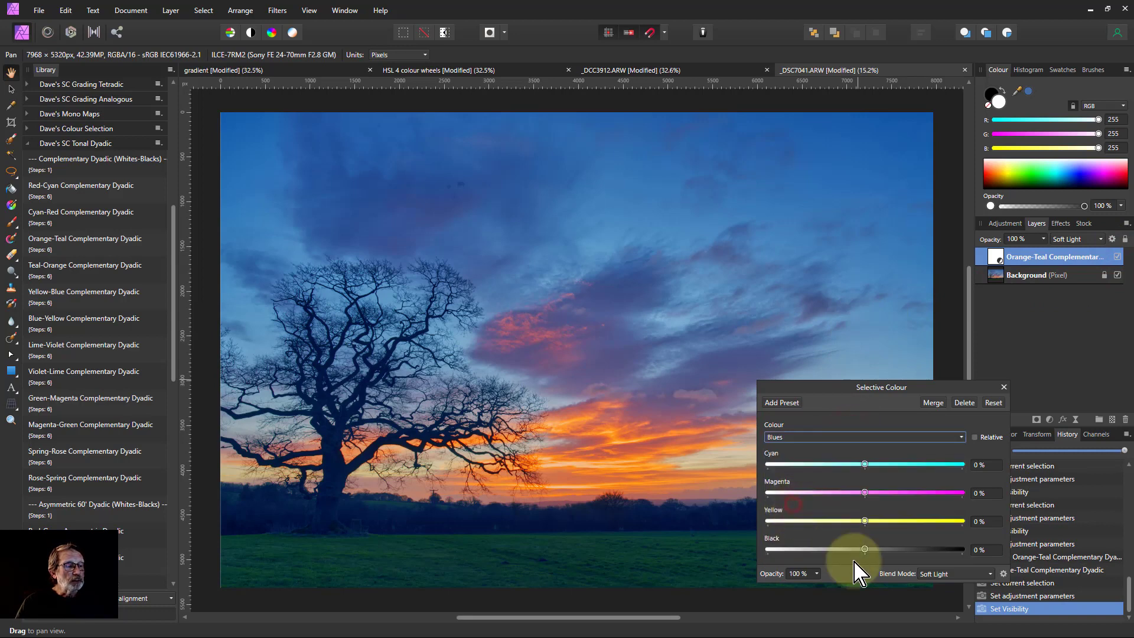
pyautogui.moveTo(864, 549); pyautogui.dragTo(1007, 546)
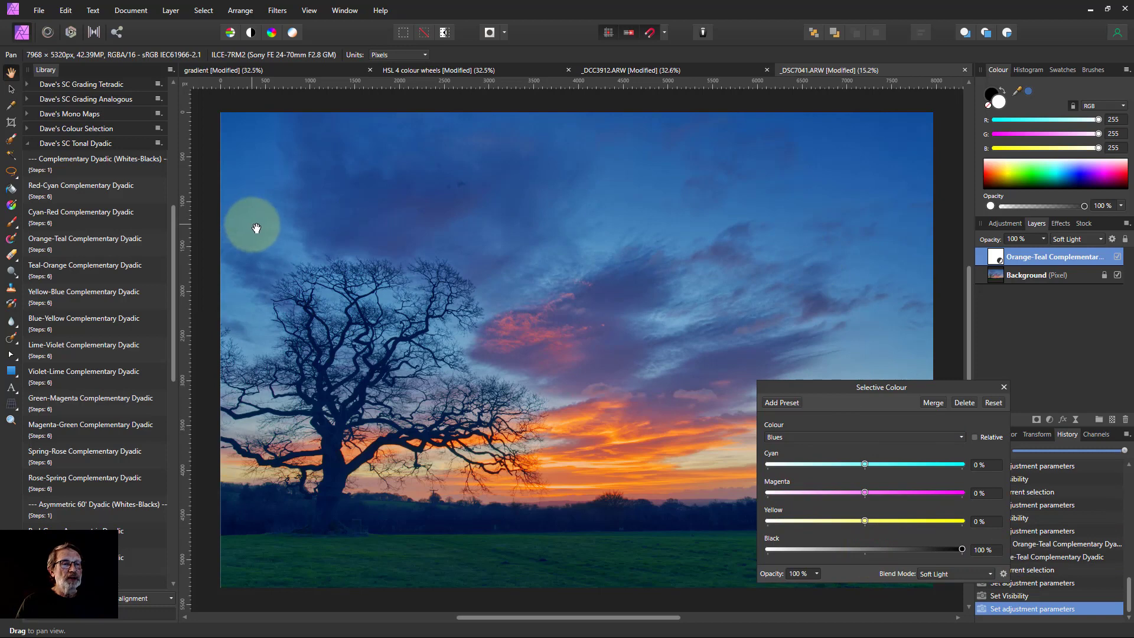
pyautogui.click(849, 437)
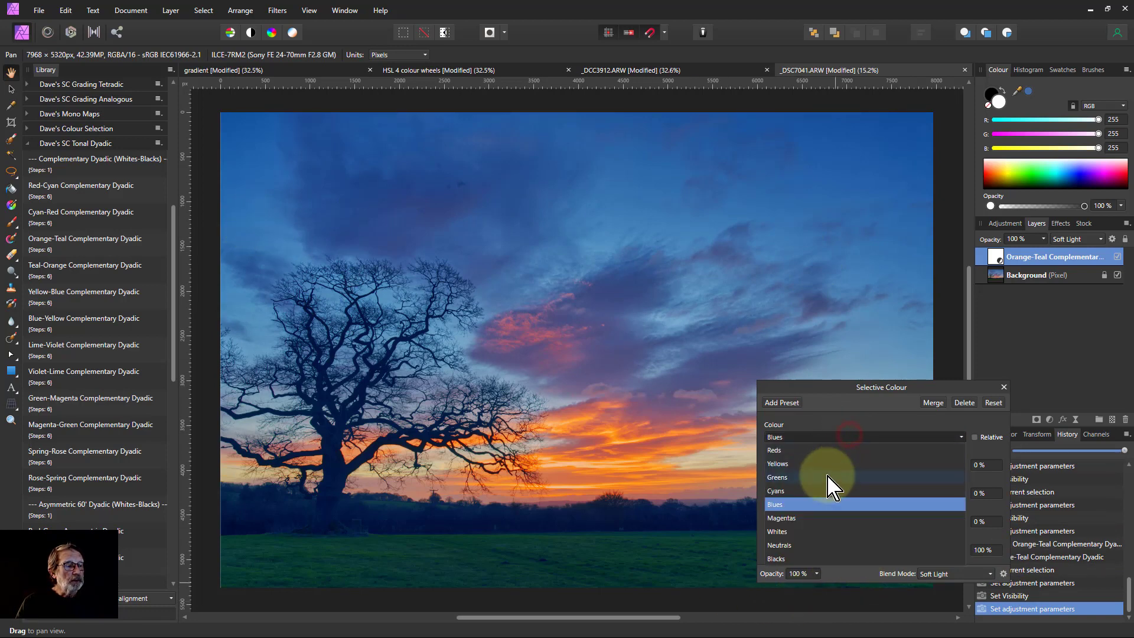
pyautogui.click(810, 491)
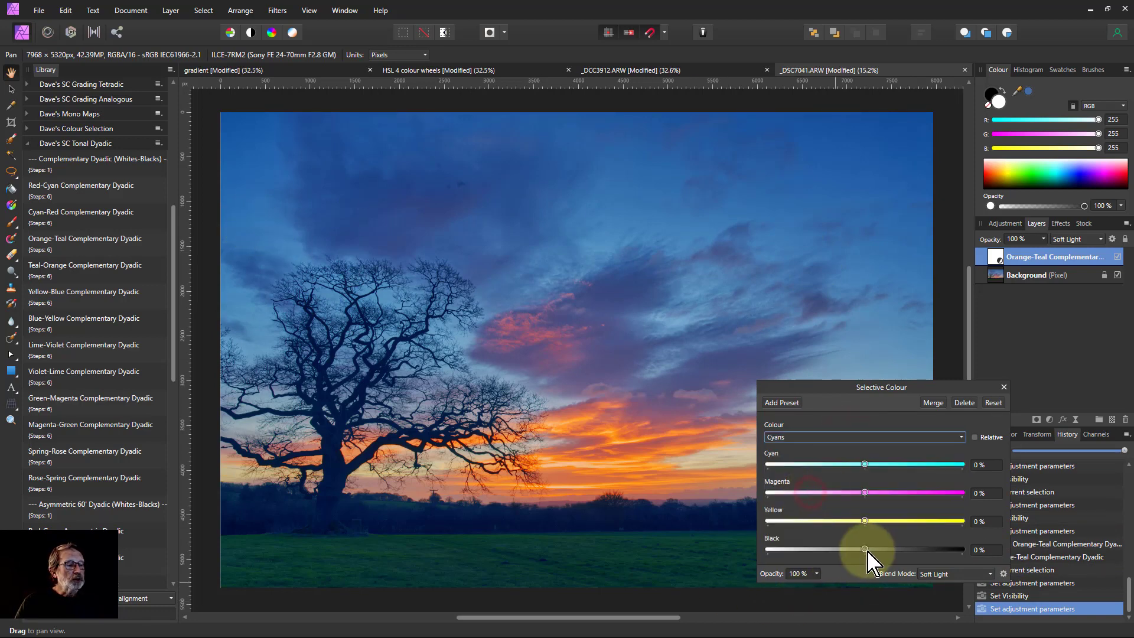
pyautogui.moveTo(864, 549); pyautogui.dragTo(1012, 550)
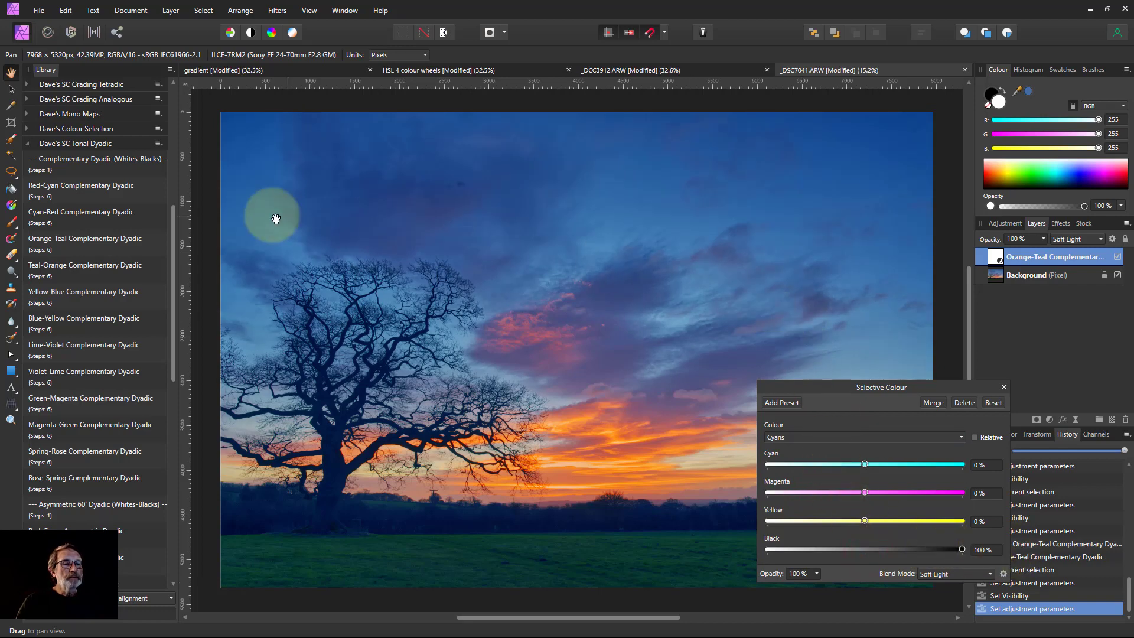
# Add 100% Black to Greens, close the dialog, and compare the grading on and off
pyautogui.click(834, 437)
pyautogui.click(795, 479)
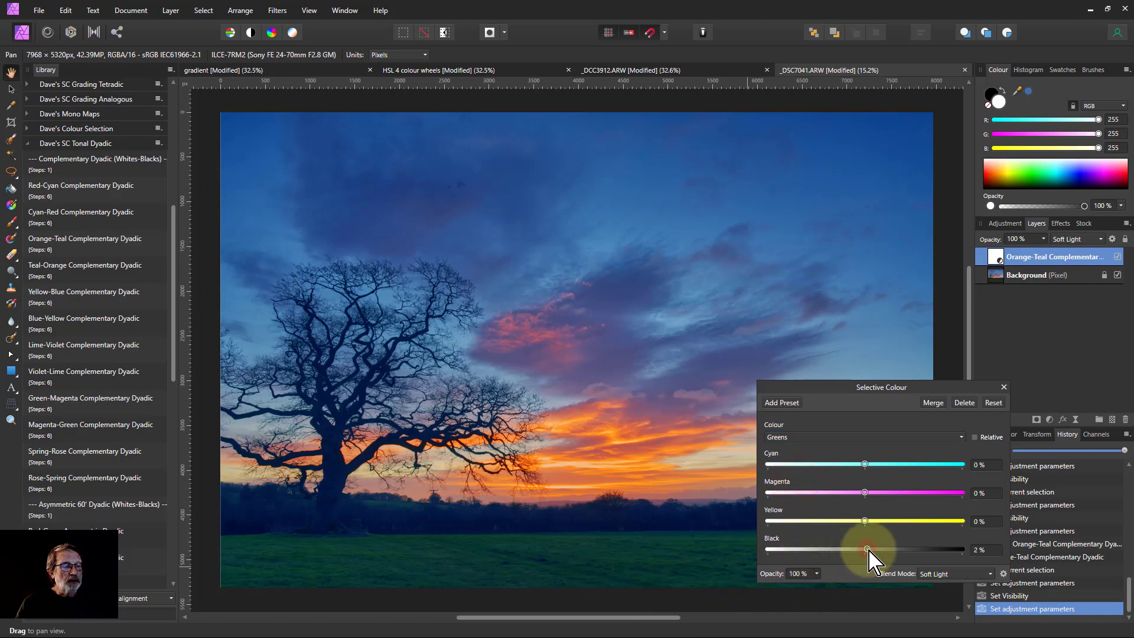
pyautogui.moveTo(875, 551); pyautogui.dragTo(1025, 552)
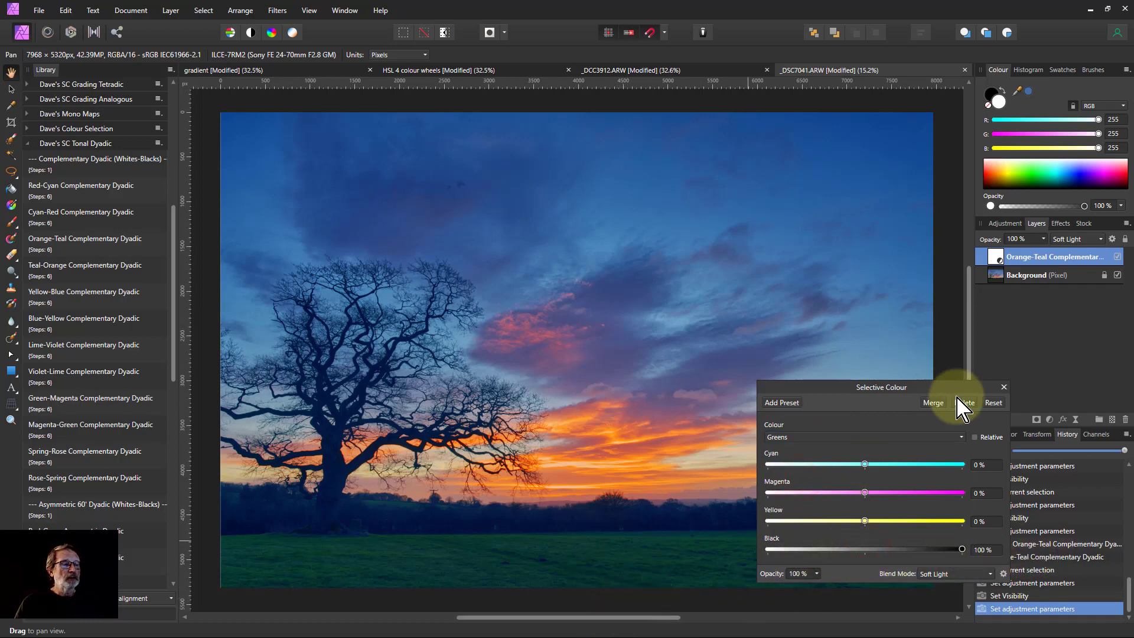
pyautogui.click(1003, 386)
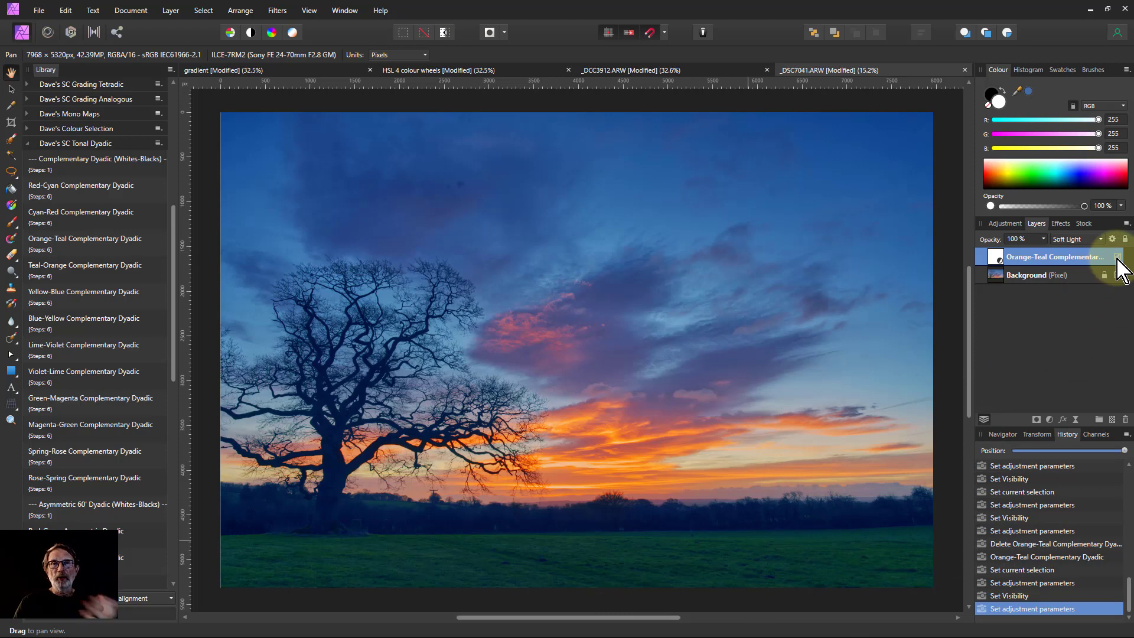
pyautogui.click(1117, 257)
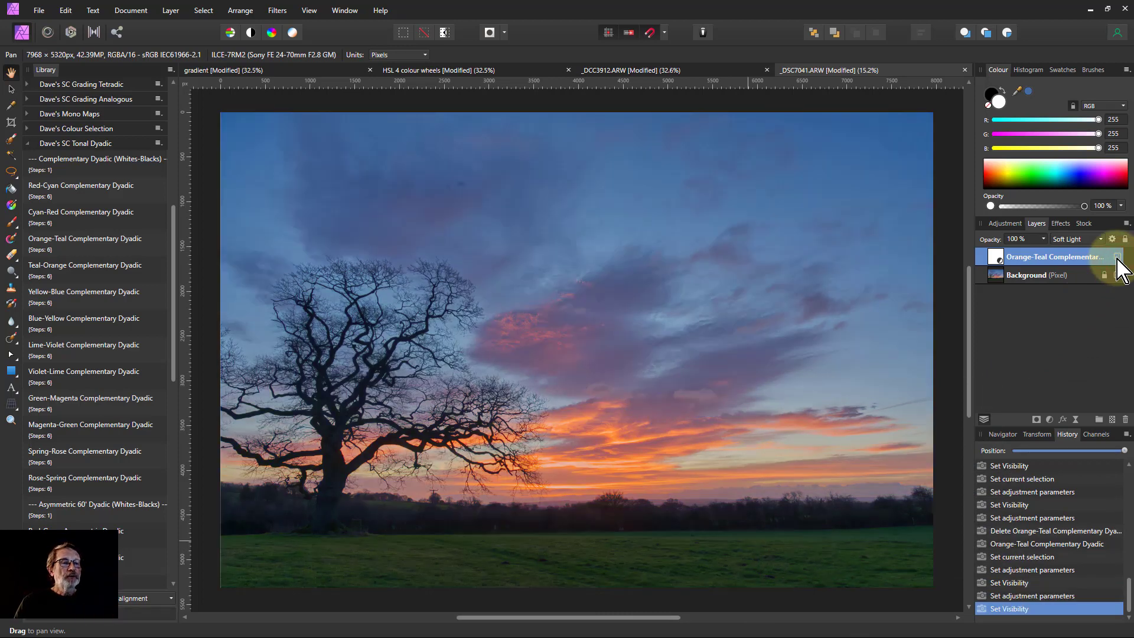
pyautogui.click(1117, 257)
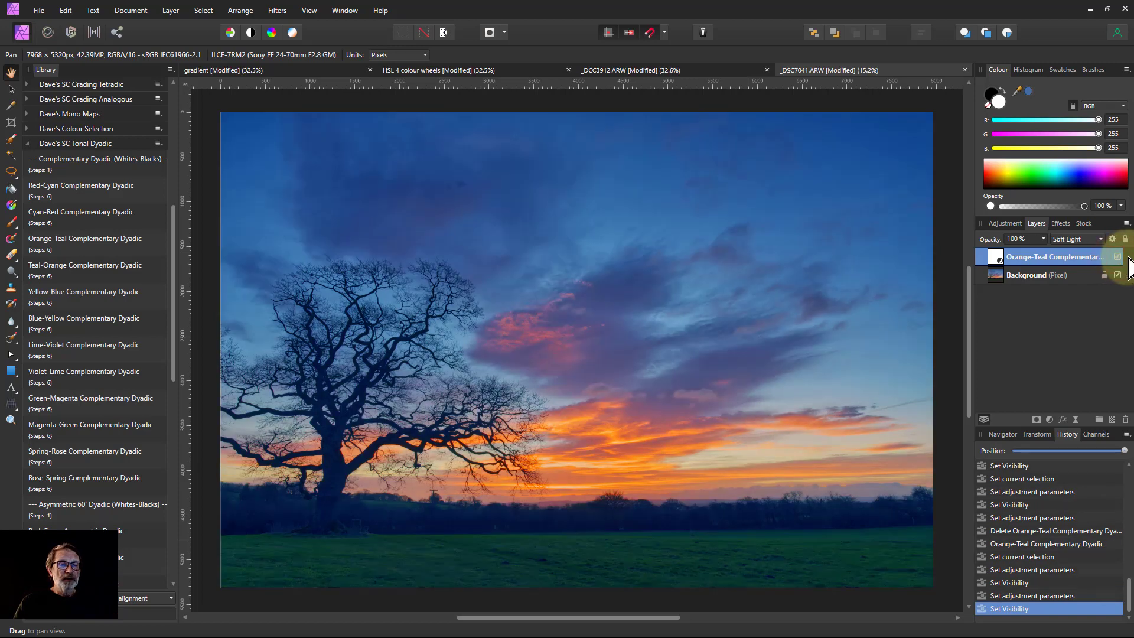